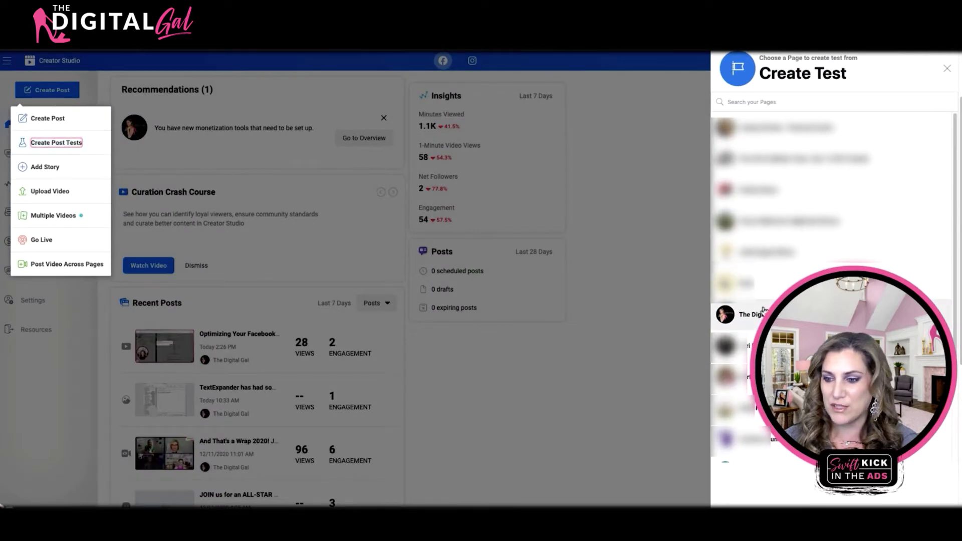
Step: Select the Page row in the Create Test panel to start a new post test
left_click(759, 315)
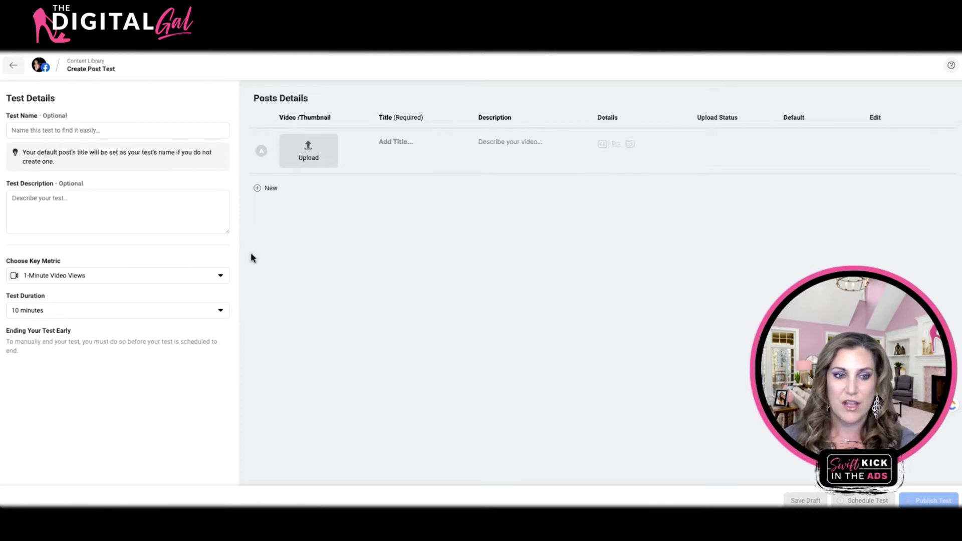
Step: Name the test 'Test Video 1', pick People Reached as key metric, keep 10 minutes duration
left_click(88, 131)
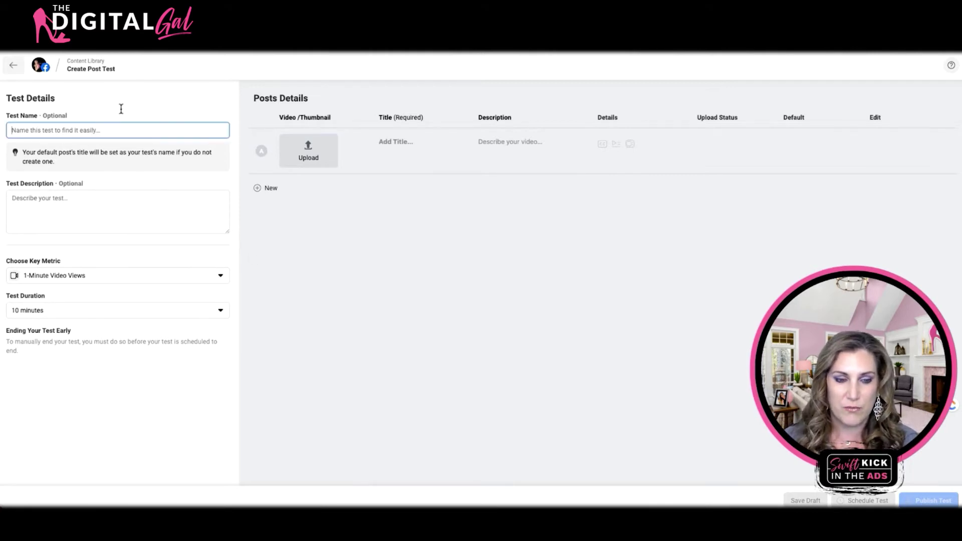
type("Test Vid")
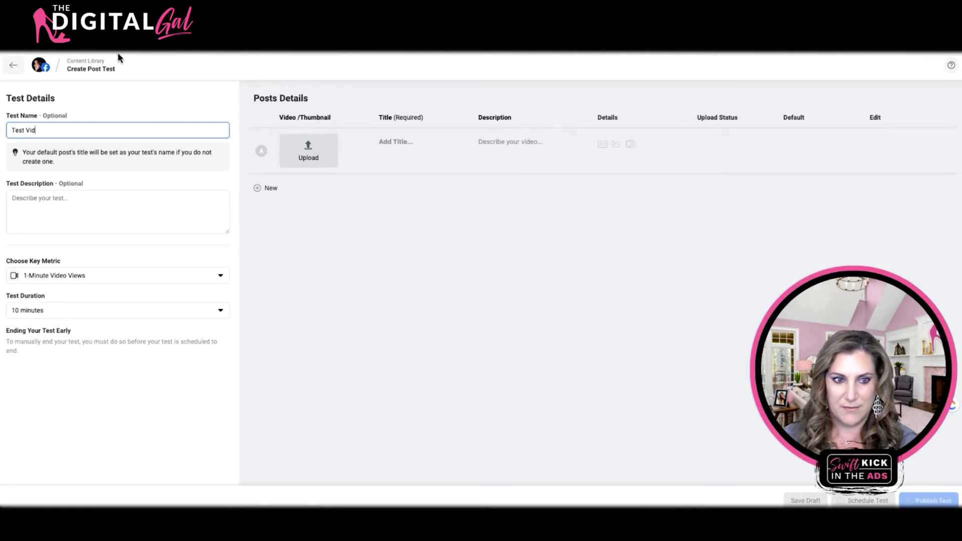
type("eo 1")
left_click(183, 204)
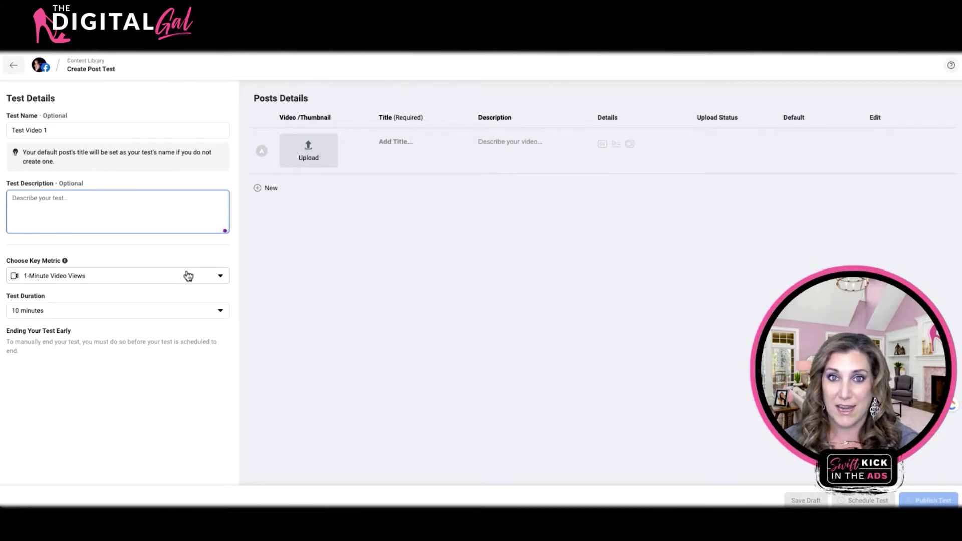
left_click(147, 276)
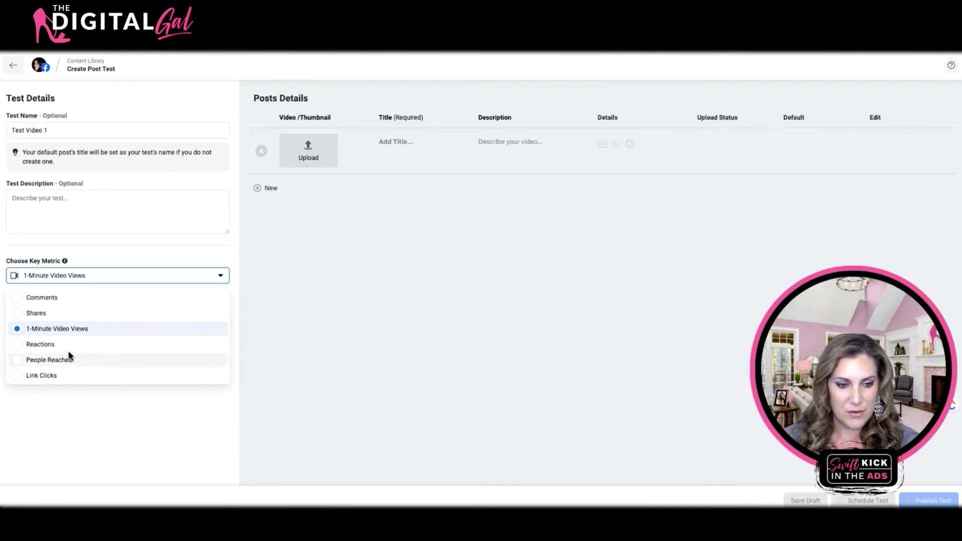
left_click(83, 360)
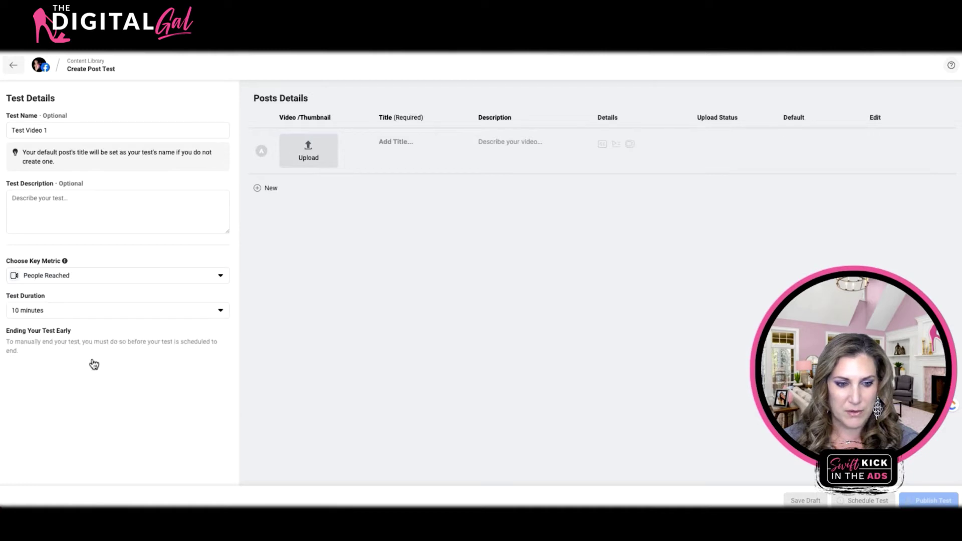
left_click(188, 313)
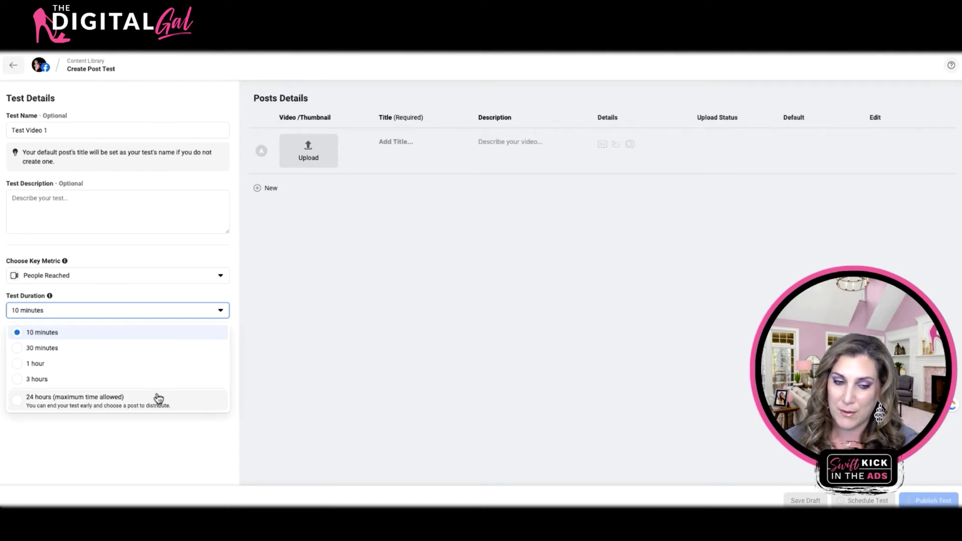
left_click(256, 318)
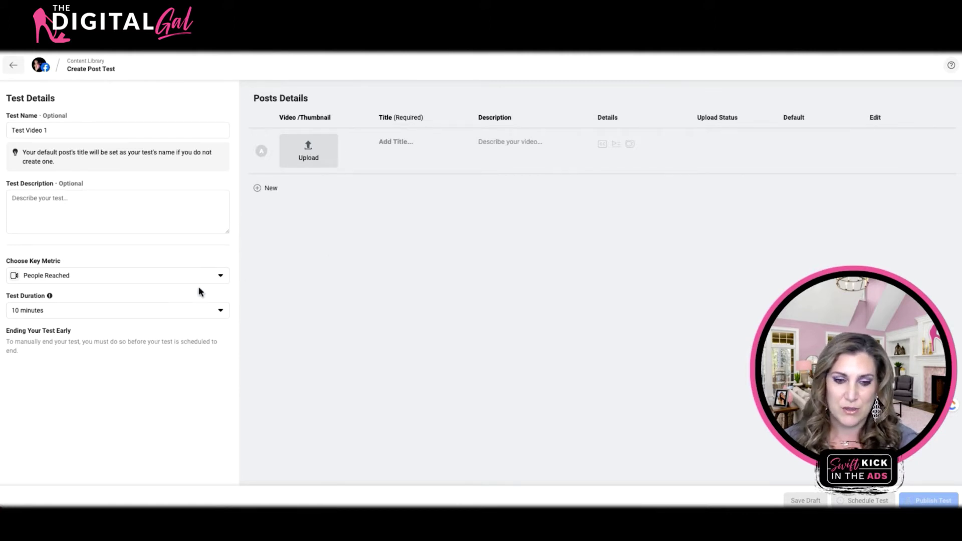
Step: Upload Agorapulse-Reporting.mov as the video for post A
left_click(304, 157)
left_click(290, 393)
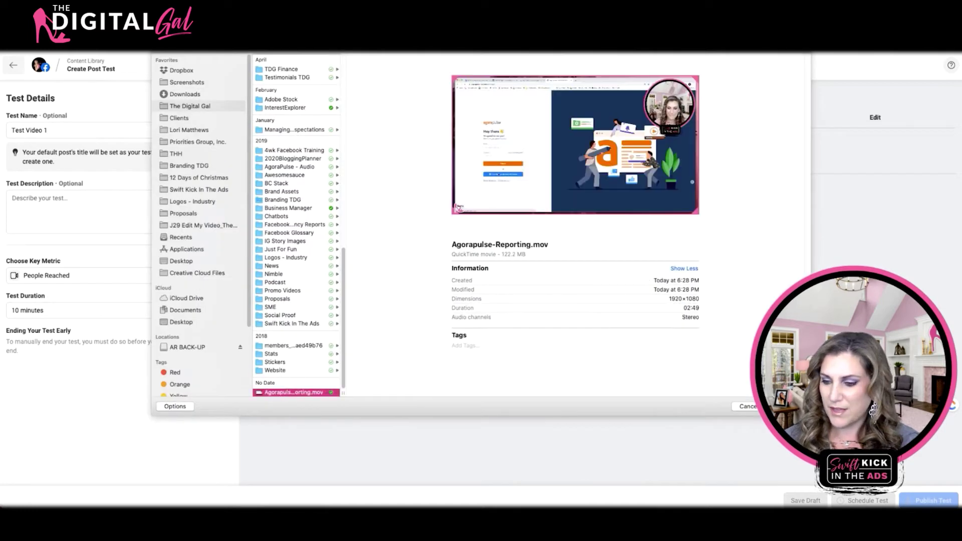
key("Return")
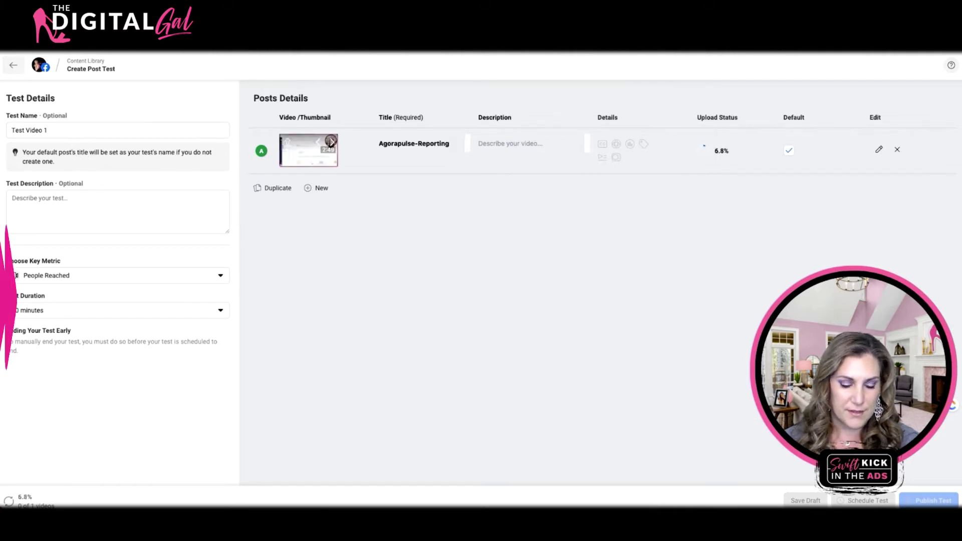
Step: Title post A 'Facebook Ads Reporting: Agorapulse Reports Make Ads Reporting Easier' and add its Ads Manager description
left_click(423, 146)
type("Facebook Ads Reporting: Agorapulse Reports Make Ads Reporting Easier")
left_click(500, 178)
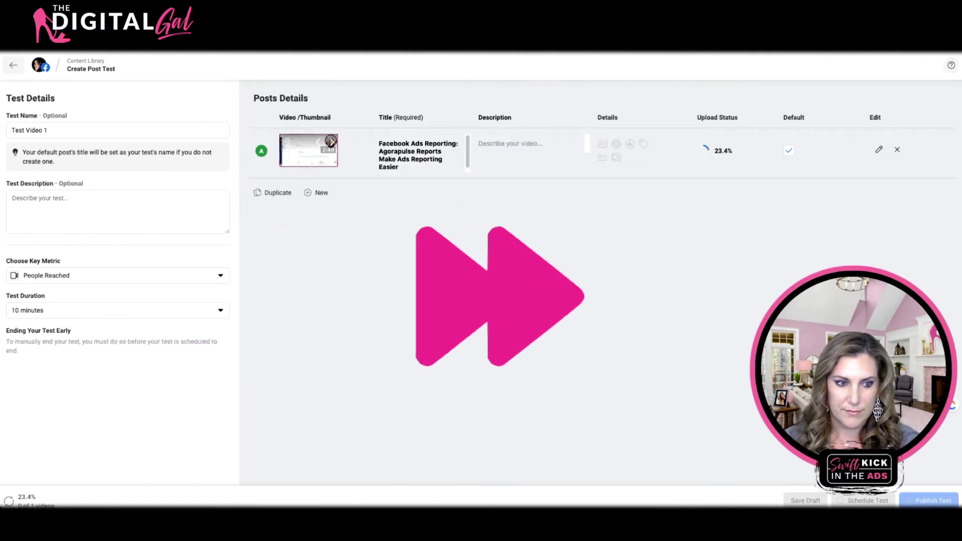
left_click(506, 145)
type("Facebook Ads Manager can be a bit overwhelming when reading the results of your ads. Agorapulse simplifies ads")
left_click(629, 206)
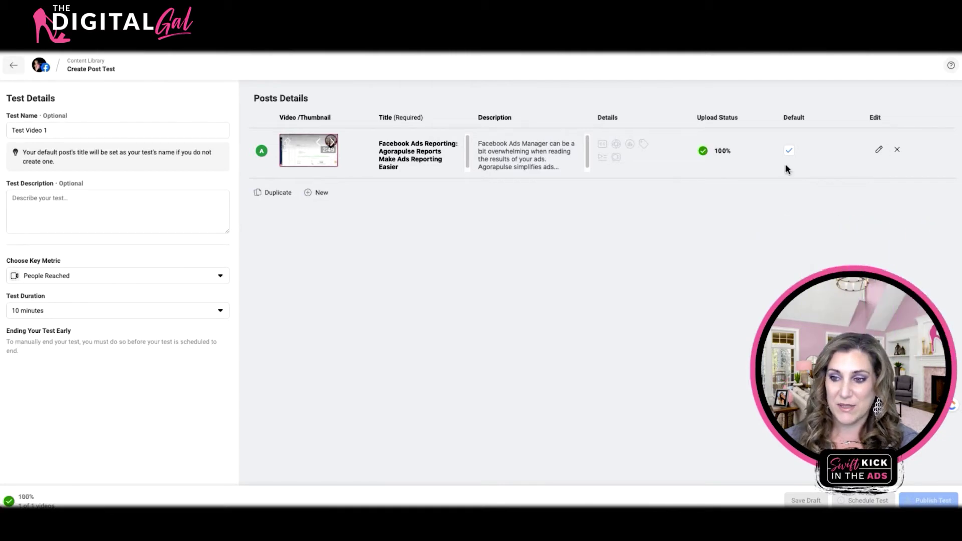
Step: Cycle post A's thumbnail through several frames and duplicate it as post B
left_click(331, 144)
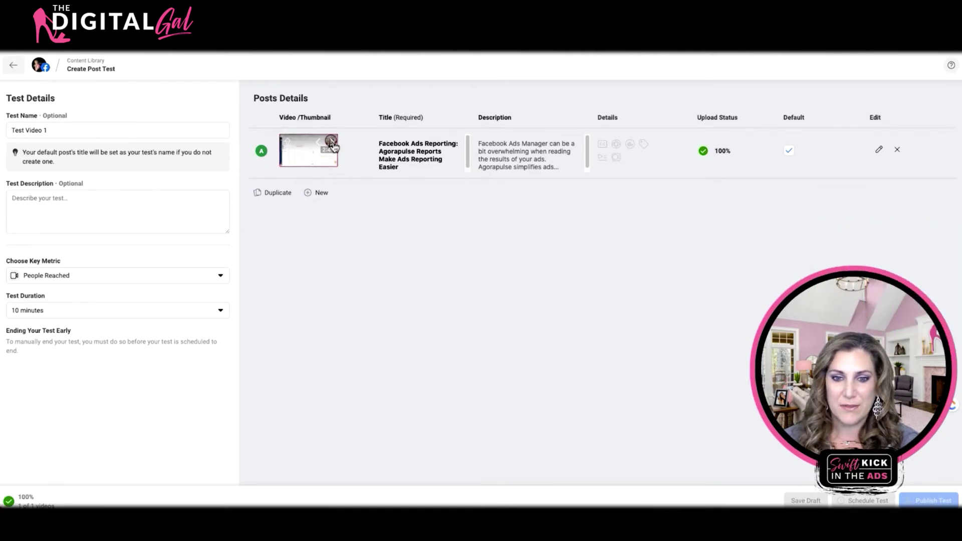
left_click(331, 143)
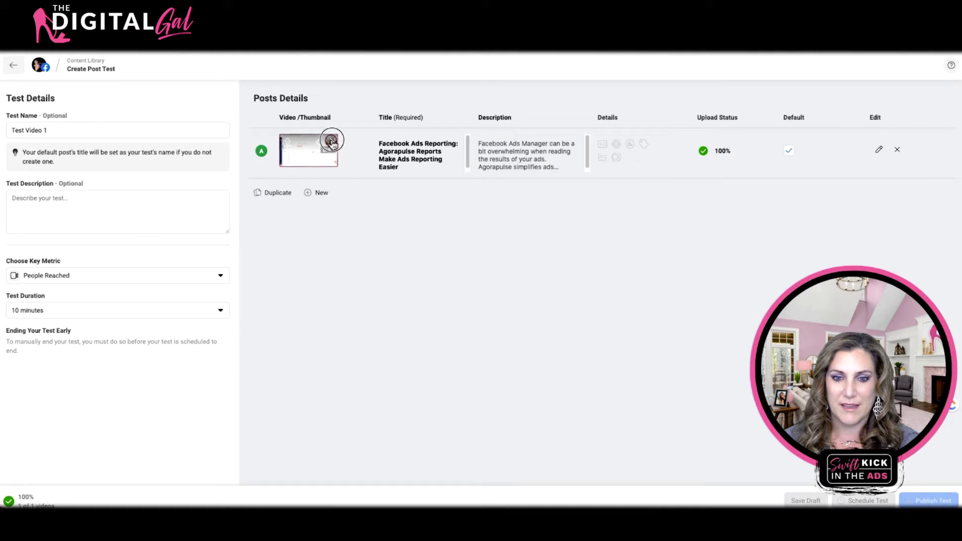
left_click(332, 144)
left_click(331, 145)
left_click(334, 145)
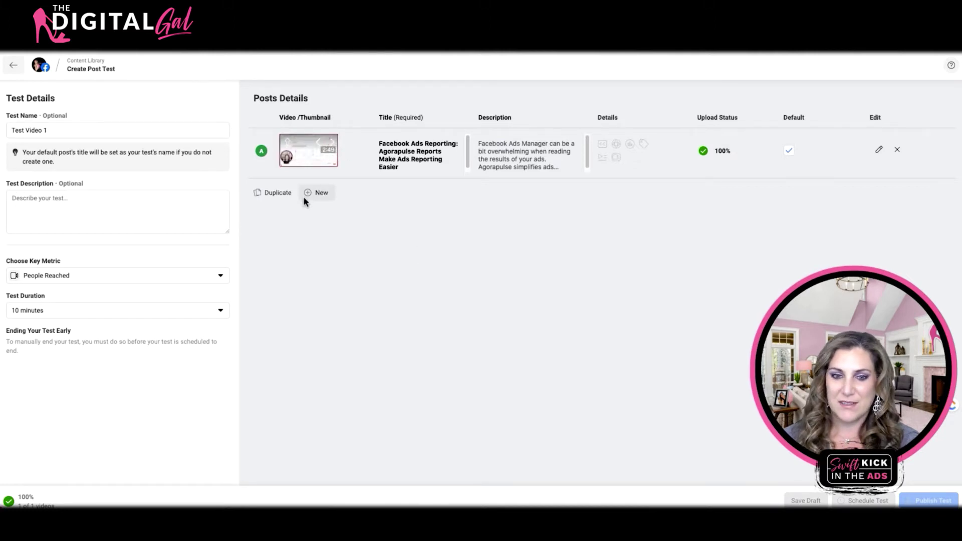
left_click(269, 193)
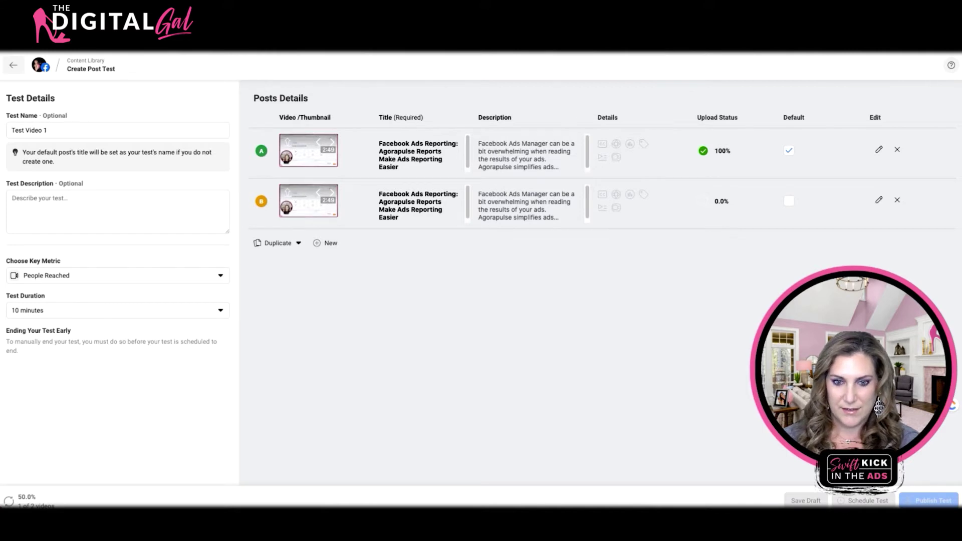
Step: Change post B's title to 'Agorapulse Makes Facebook Ads Reporting Easier'
left_click(404, 214)
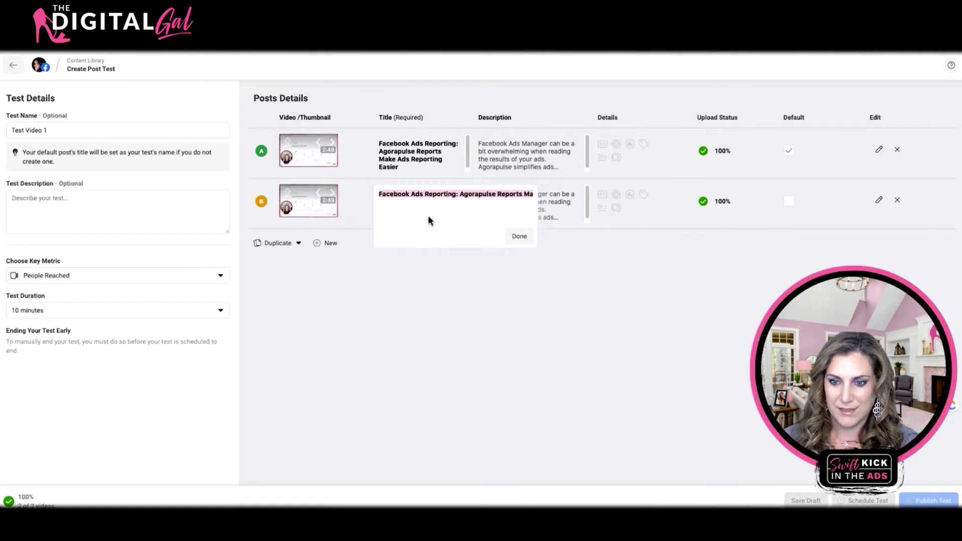
type("Agorapulse Makes Facebook Ads Reporting Easier")
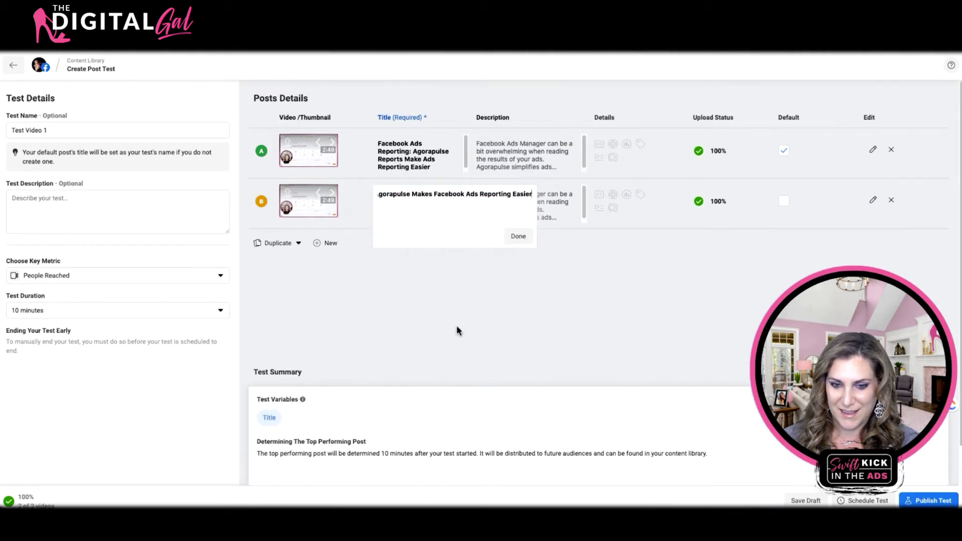
left_click(456, 326)
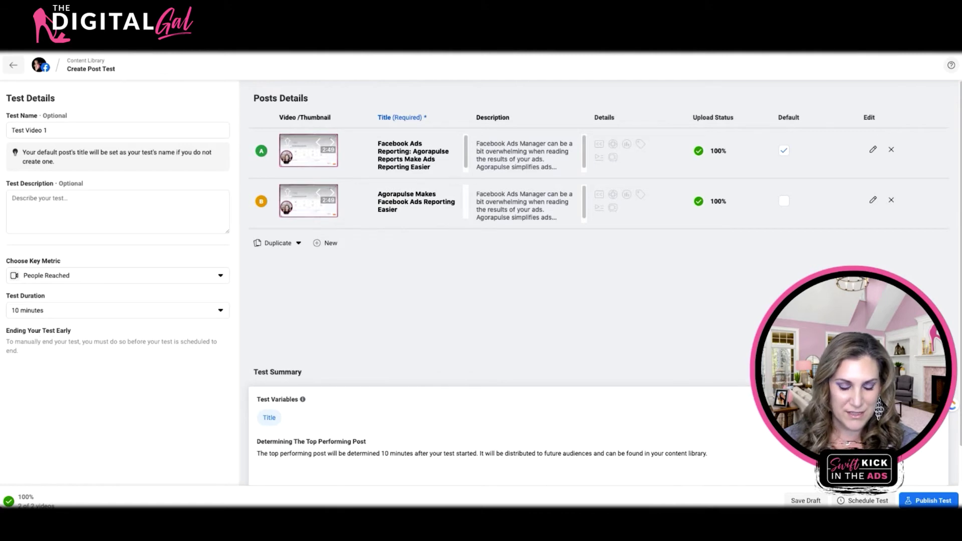
Step: Replace post B's description with the pasted 'Did you know…' free-tool text
left_click(509, 208)
key("ctrl+a")
type("Did you know Agorapulse has a Free Facebook Ads Reporting tool? 📊 Watch to the end to see it in action!")
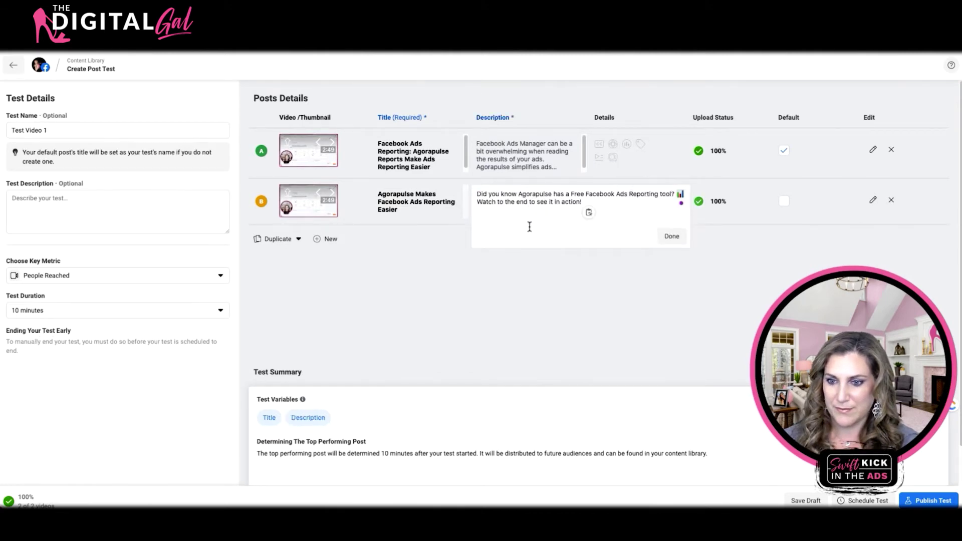
left_click(667, 236)
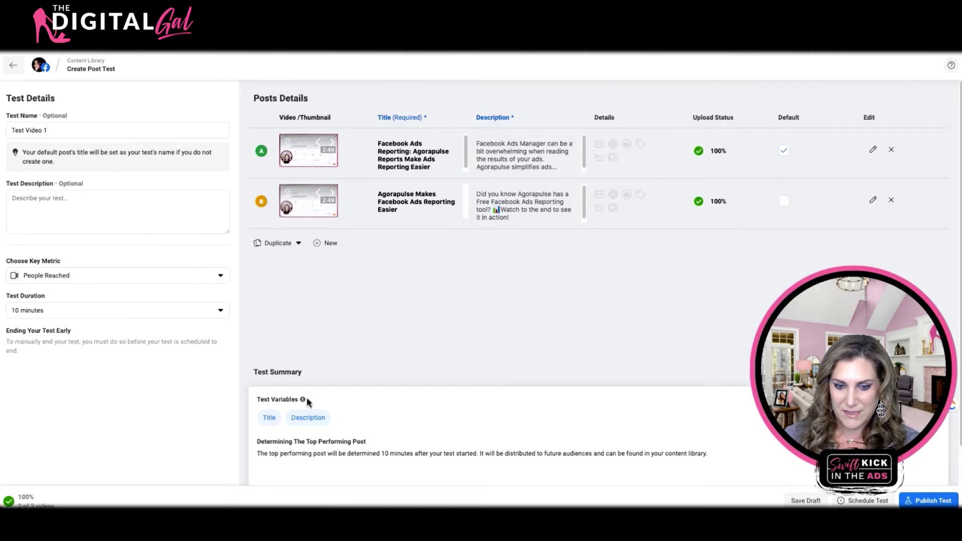
mouse_move(302, 400)
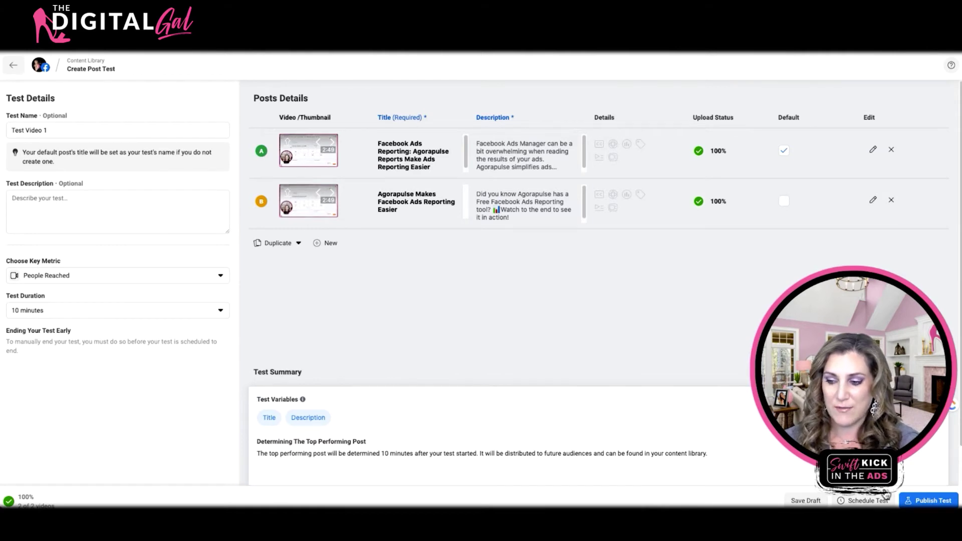
Step: Publish the A/B post test and dismiss the Post Test Successfully Created dialog
left_click(936, 501)
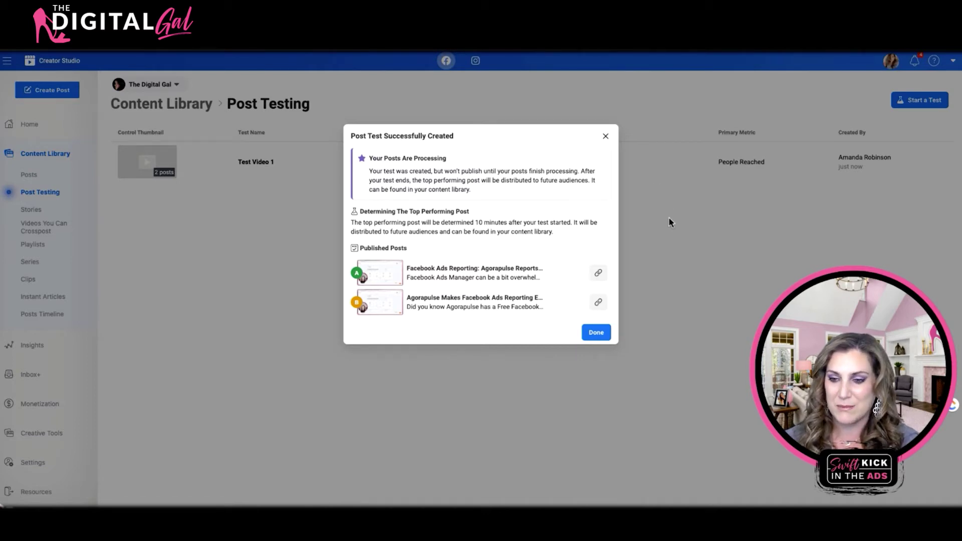
left_click(594, 335)
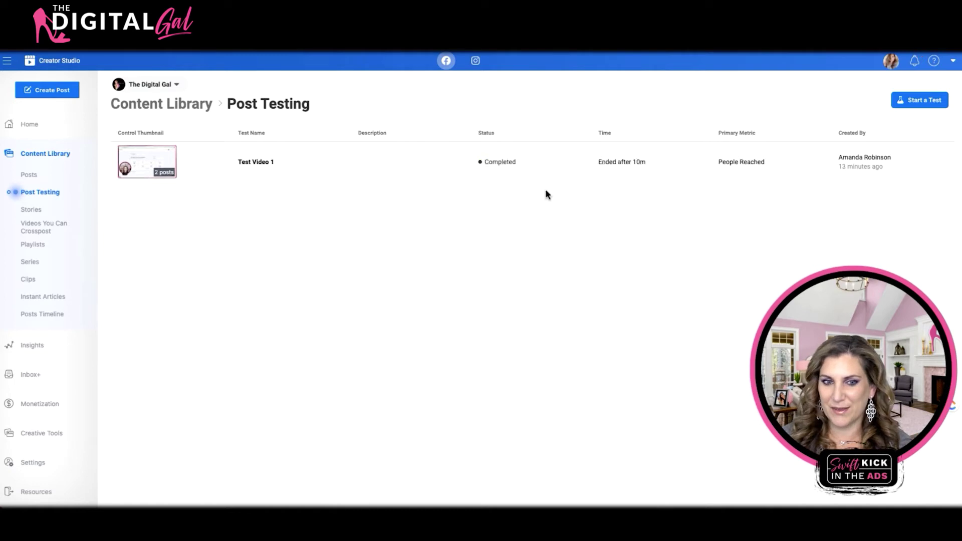
Step: Open Test Video 1's results and review the Post Performance table: A reached 12, B 10
left_click(411, 163)
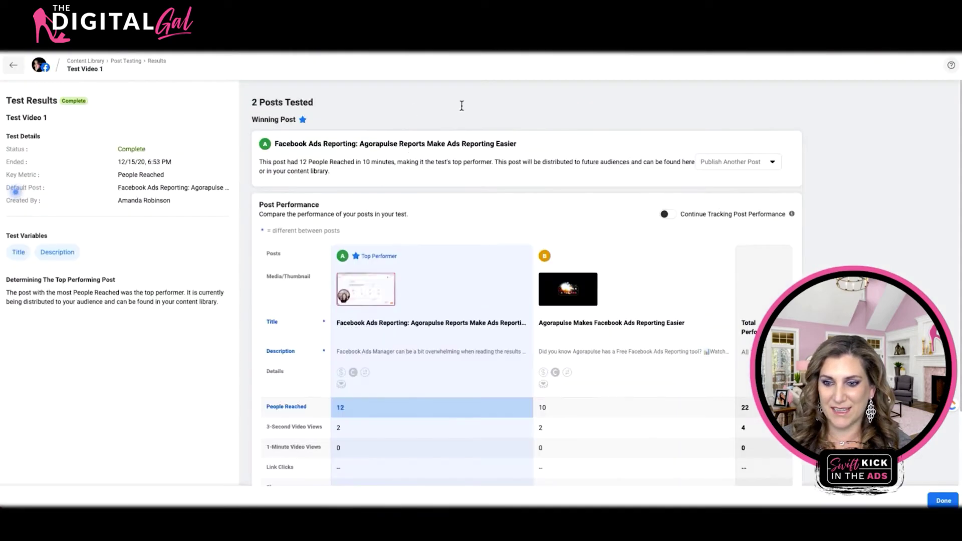
scroll(838, 223, "down", 2)
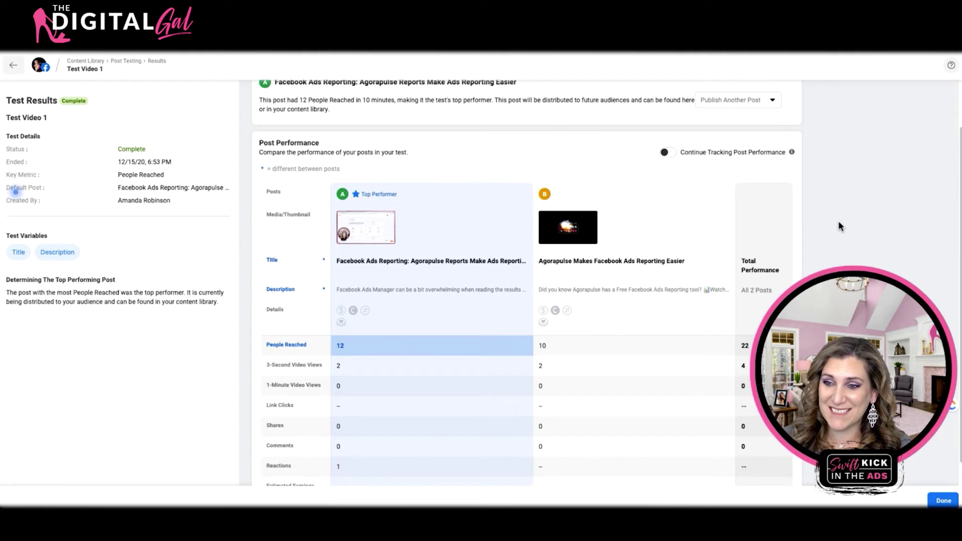
scroll(838, 222, "up", 1)
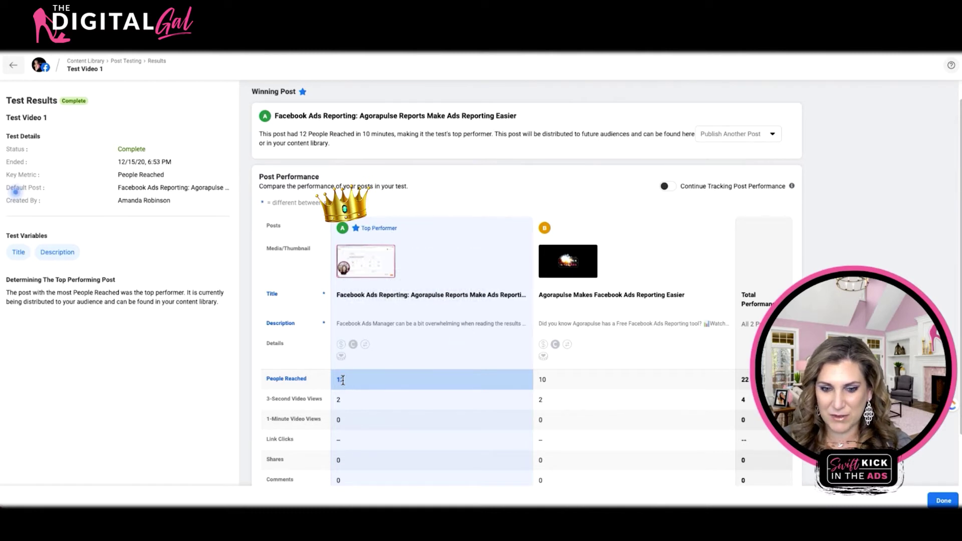
scroll(480, 362, "down", 1)
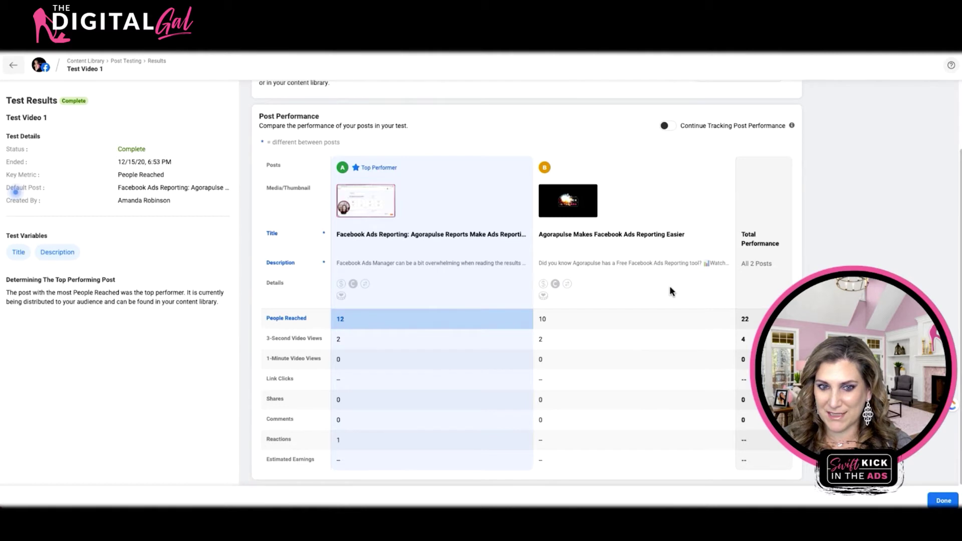
scroll(672, 291, "up", 2)
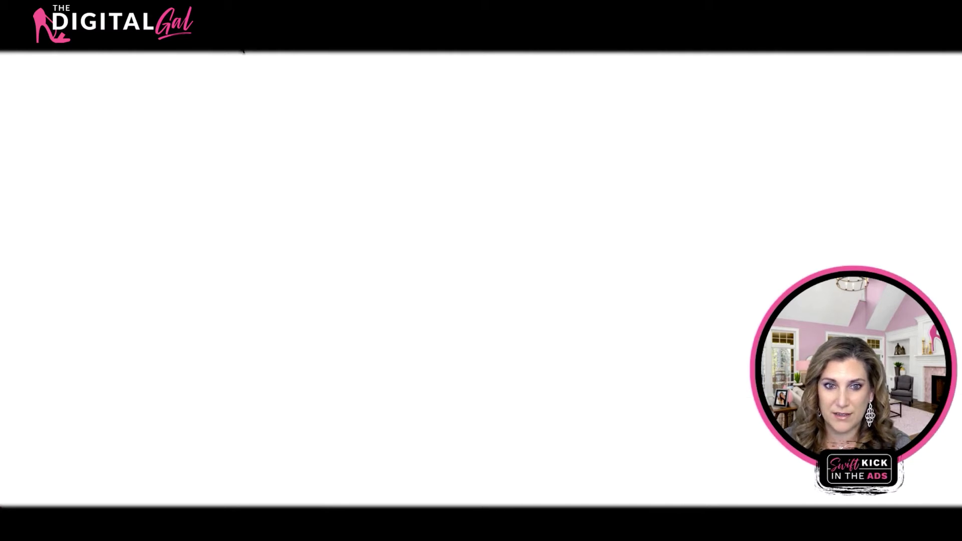
Step: Load the FB TDG | Insights page from bookmarks and follow the Test Video 1 completion notification
left_click(243, 50)
left_click(245, 70)
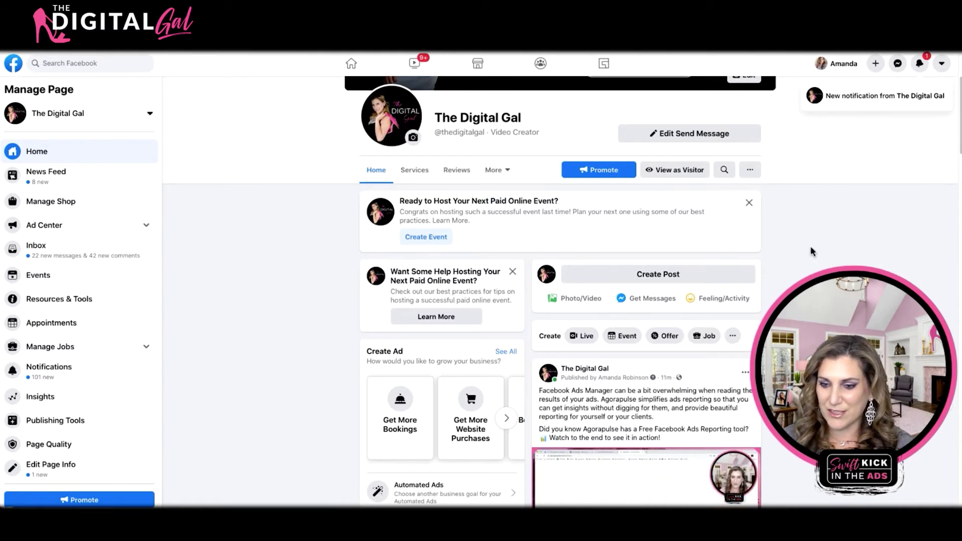
scroll(816, 257, "down", 2)
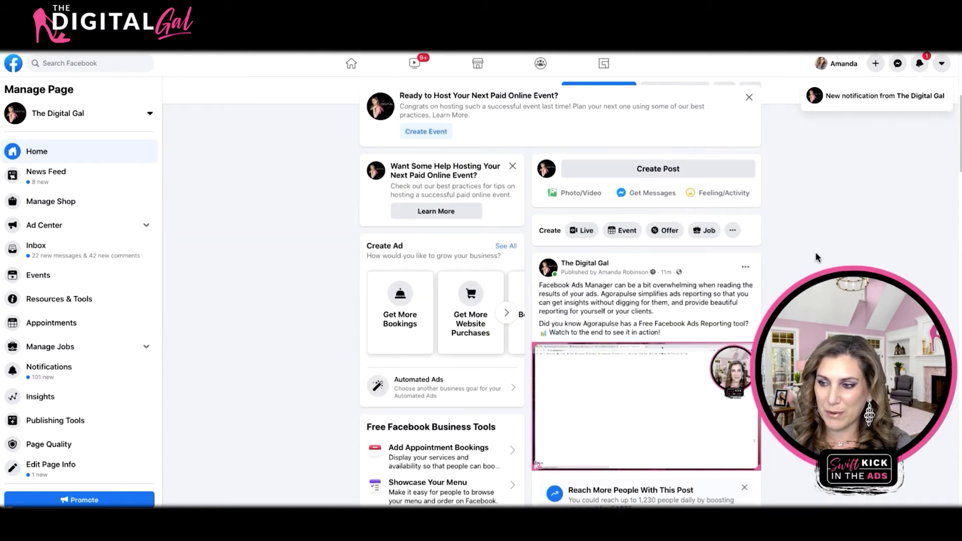
scroll(818, 254, "down", 3)
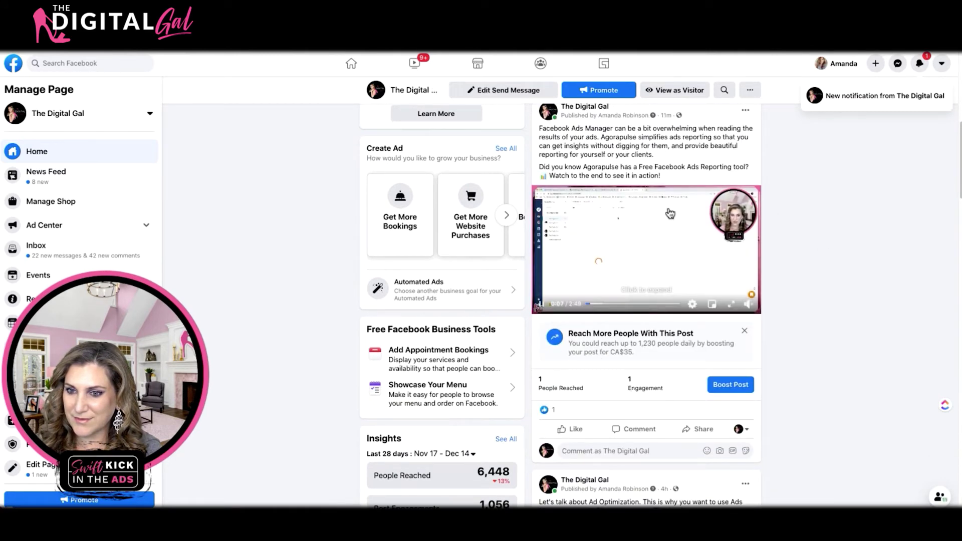
scroll(814, 265, "up", 3)
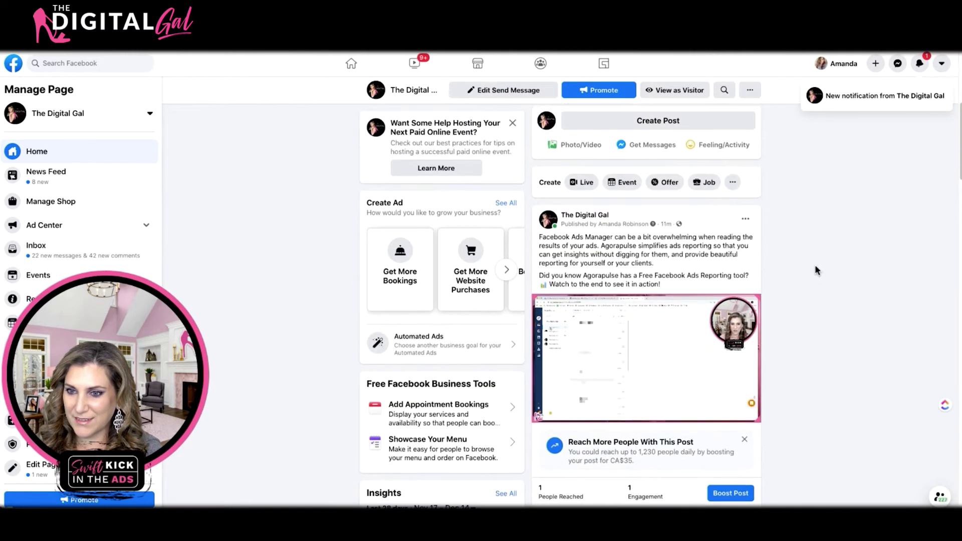
scroll(815, 270, "up", 5)
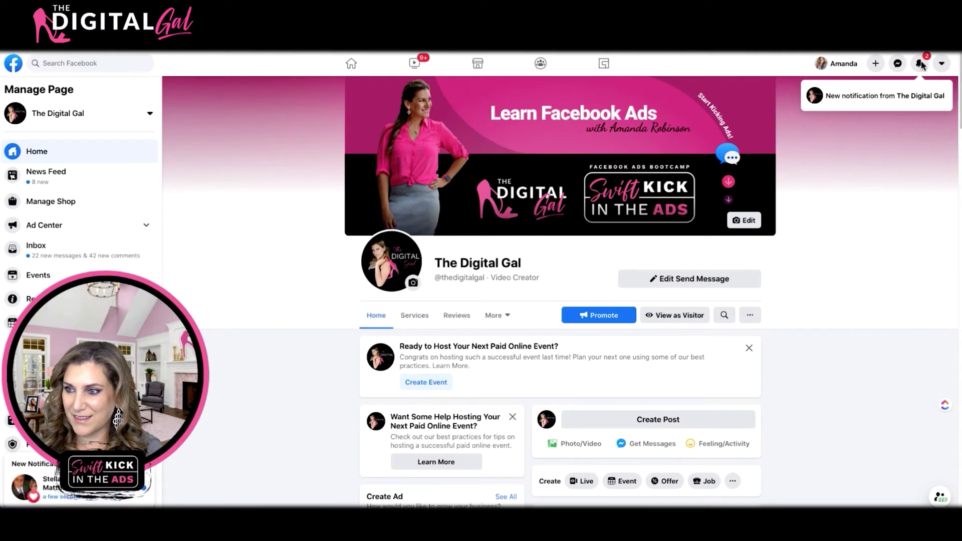
left_click(919, 65)
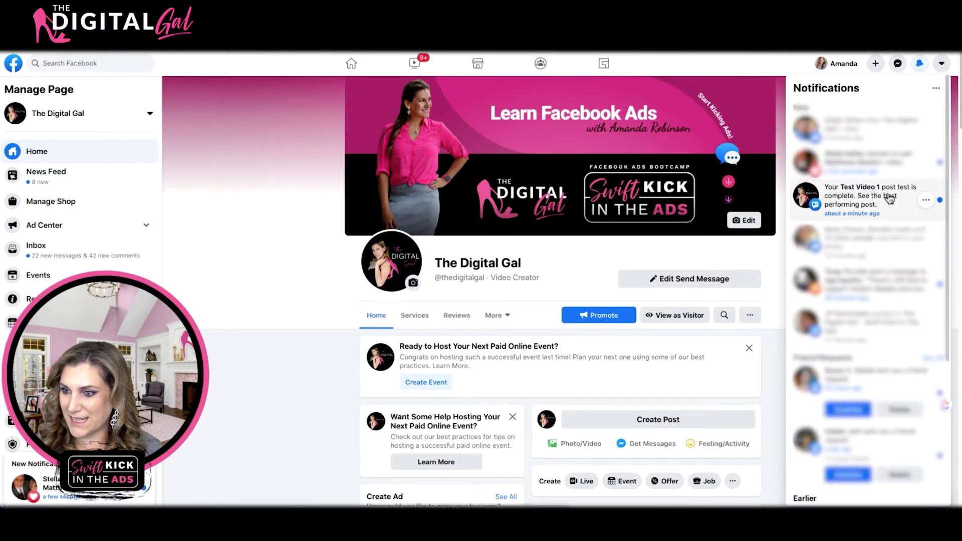
left_click(919, 64)
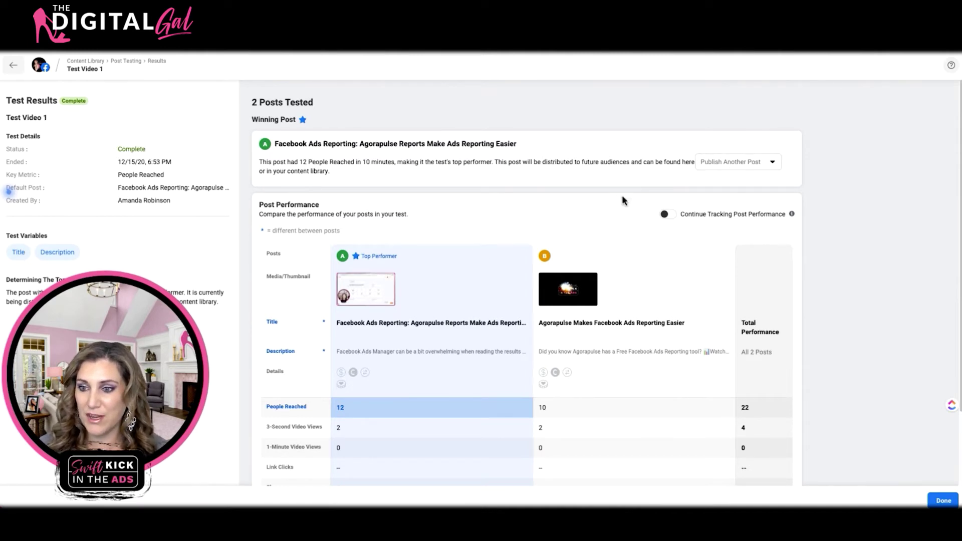
Step: Cancel distributing post B instead of post A, and turn on Continue Tracking Post Performance
left_click(724, 161)
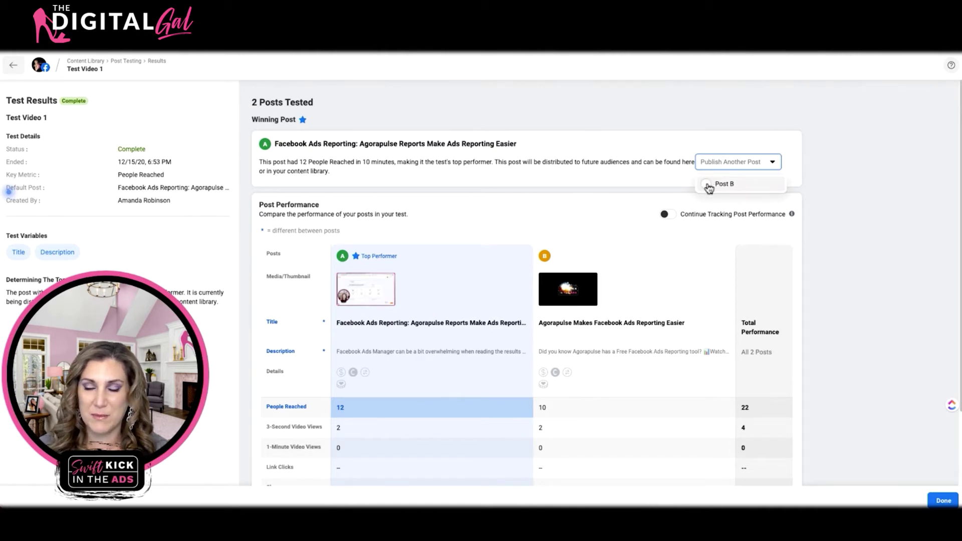
left_click(717, 185)
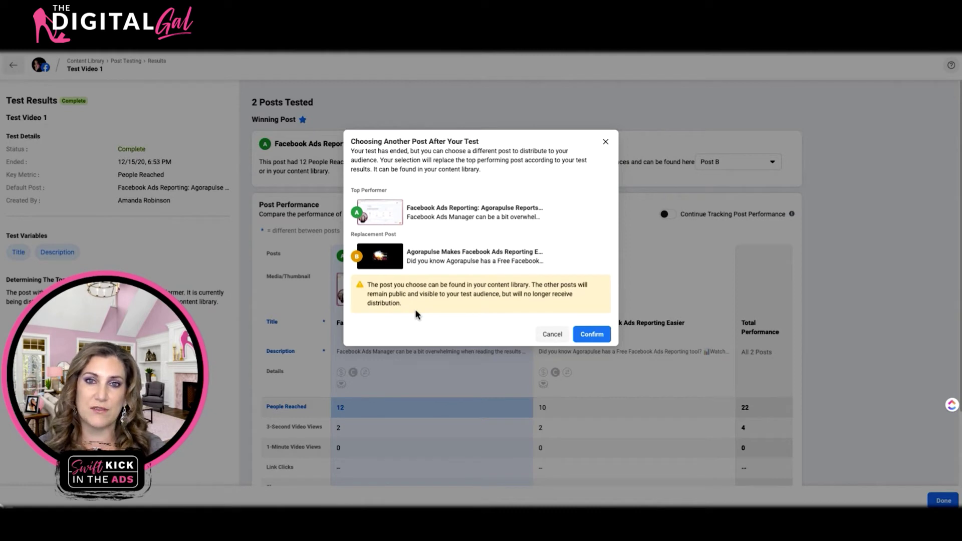
left_click(558, 336)
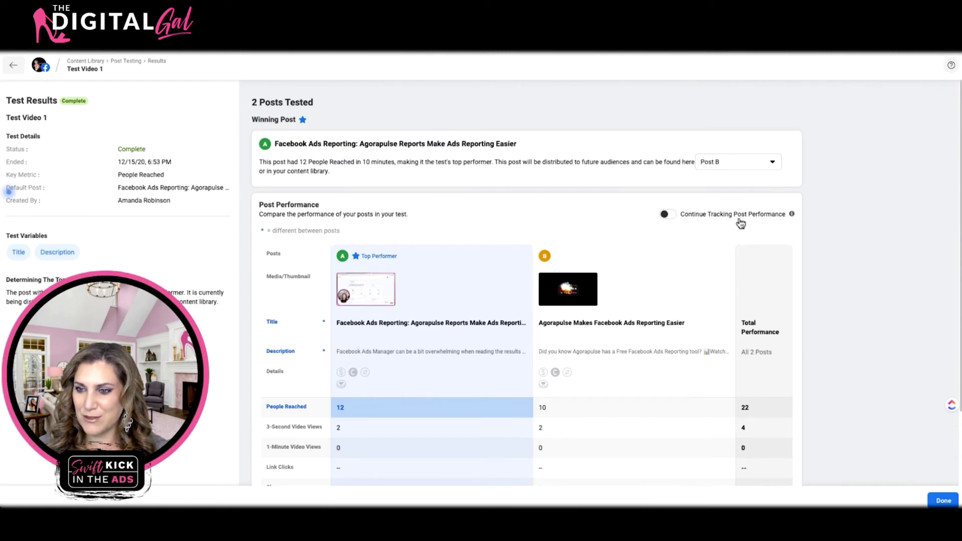
mouse_move(793, 216)
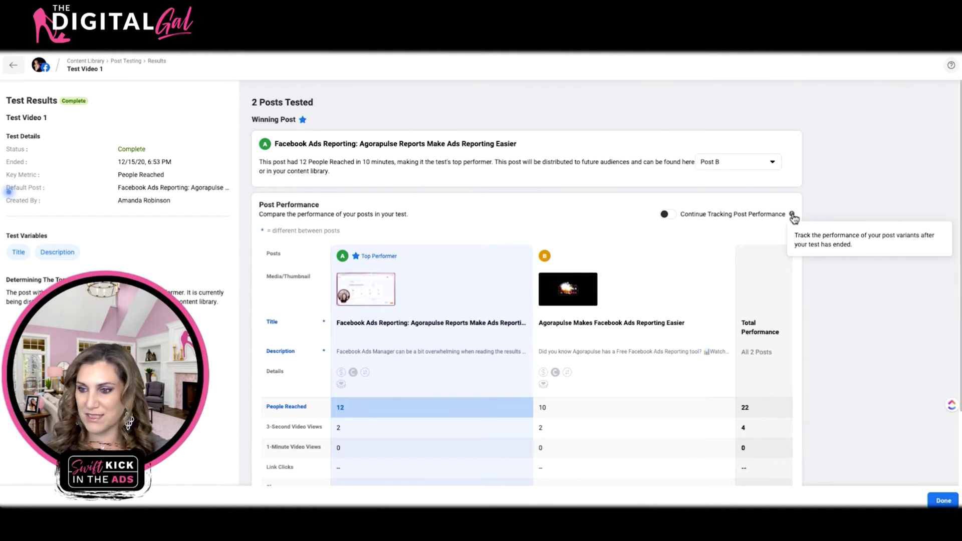
left_click(668, 214)
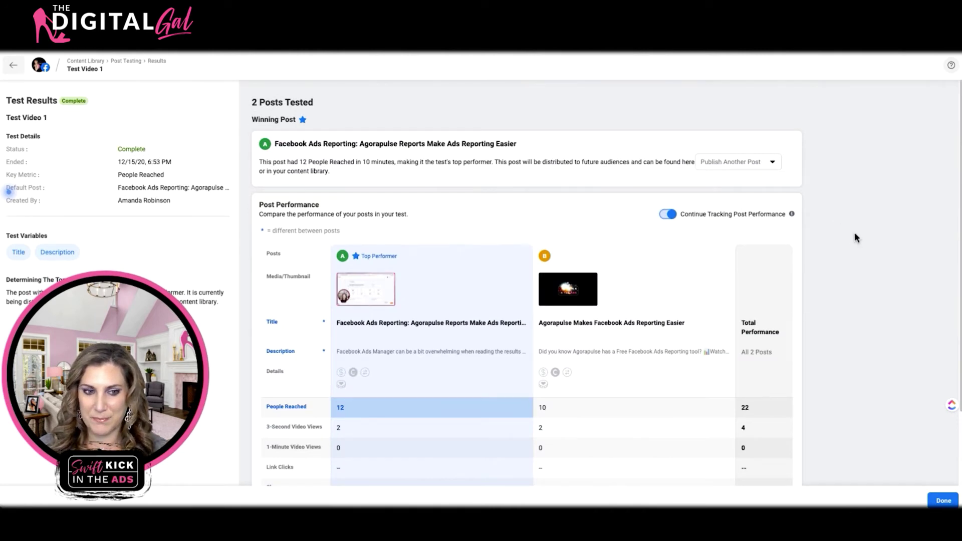
Step: Close the Test Video 1 results and go to Content Library's Posts list
left_click(943, 501)
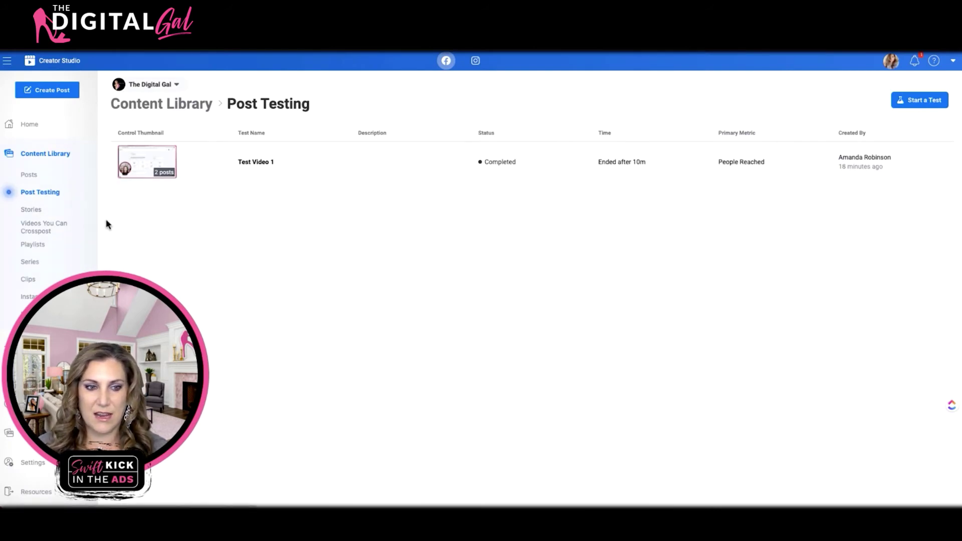
left_click(29, 175)
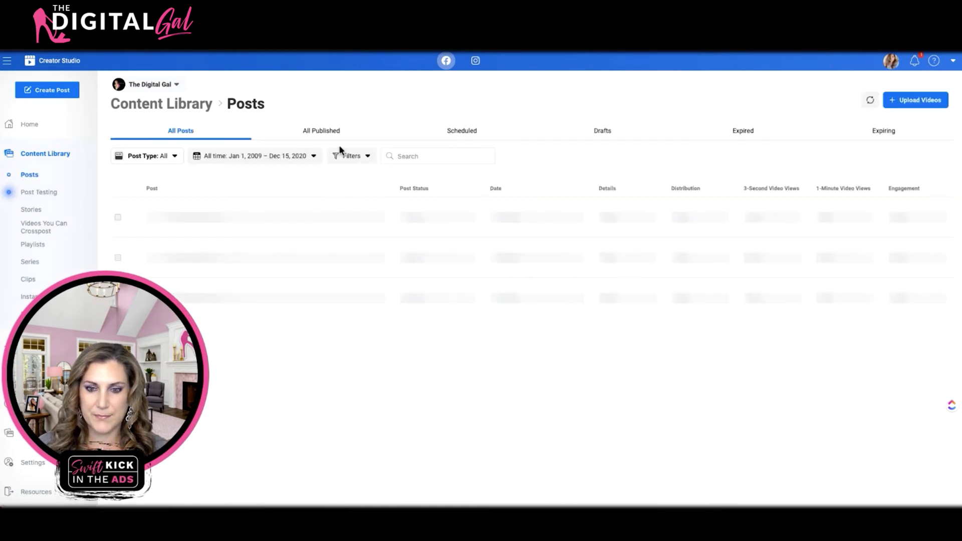